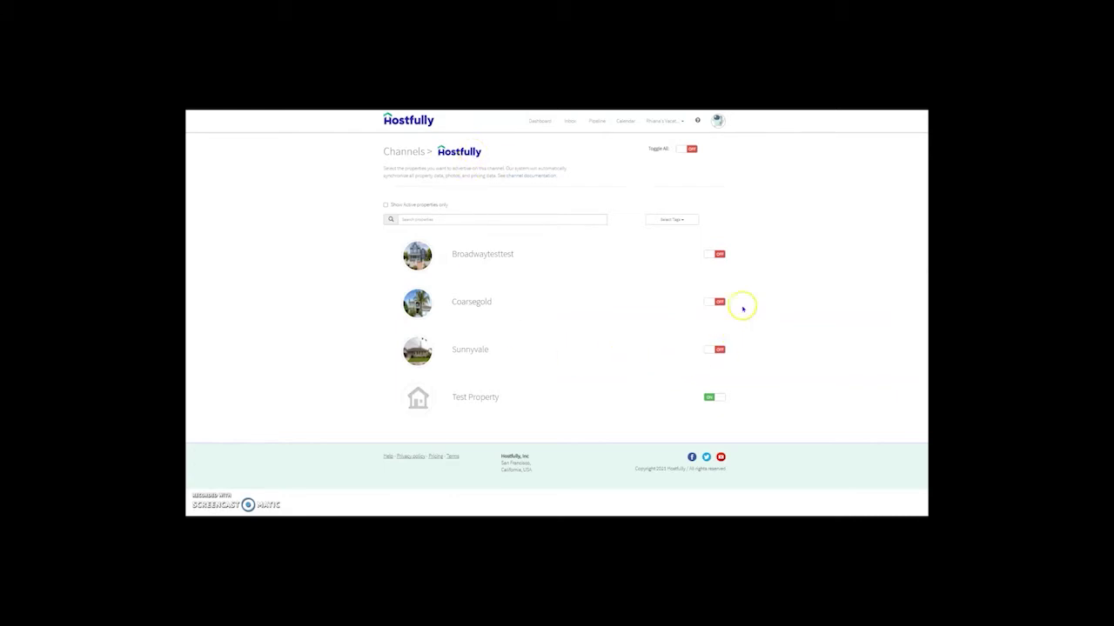
Switch Coarsegold ON for the Hostfully channel; Broadwaytesttest and Sunnyvale stay off awaiting photos
{"action": "left_click", "coordinate": [718, 256]}
{"action": "left_click", "coordinate": [716, 308]}
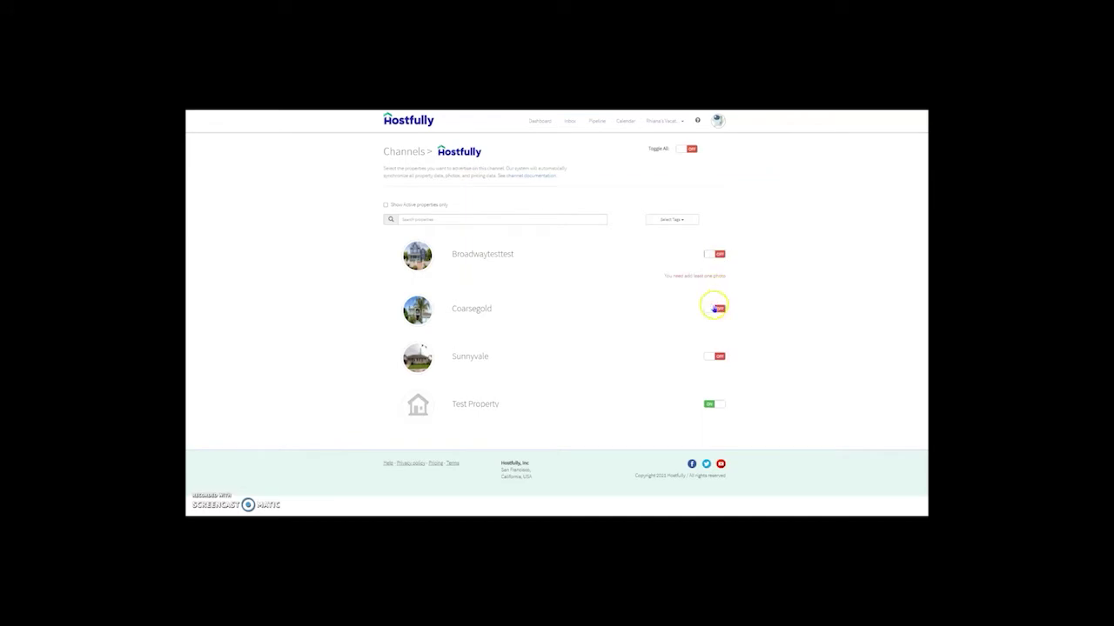
{"action": "left_click", "coordinate": [714, 361]}
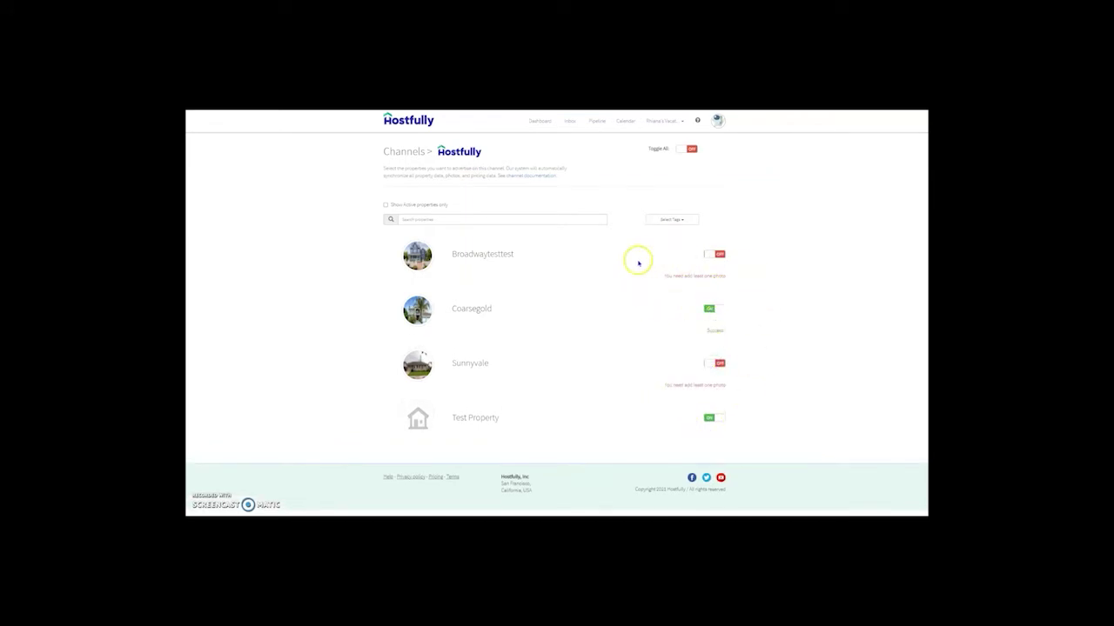
{"action": "left_click_drag", "start_coordinate": [515, 253], "coordinate": [454, 253]}
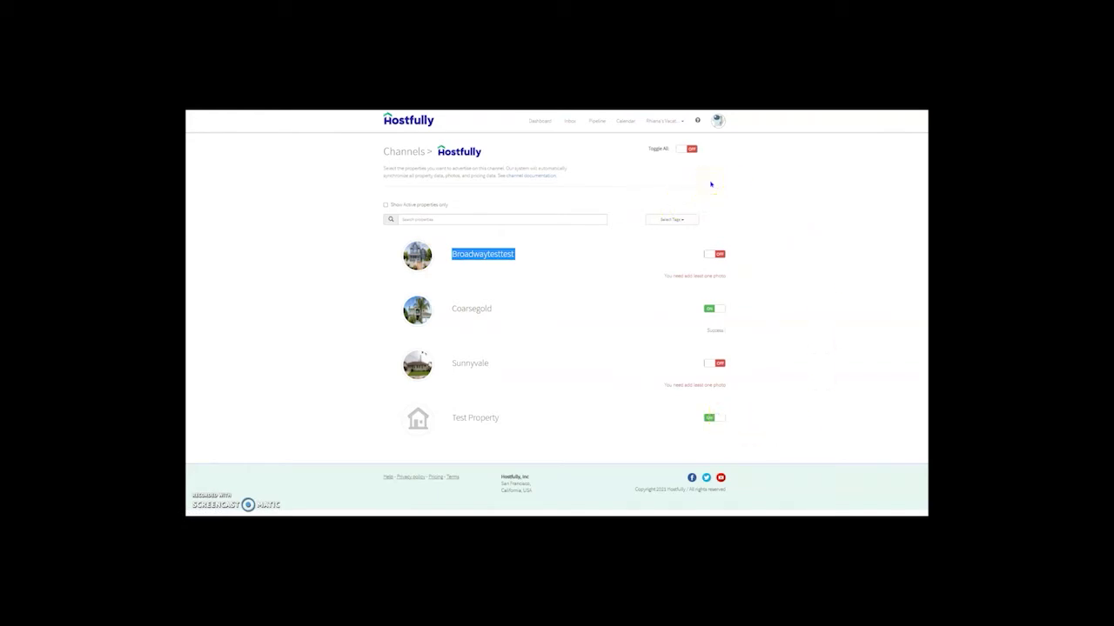
{"action": "left_click", "coordinate": [672, 122]}
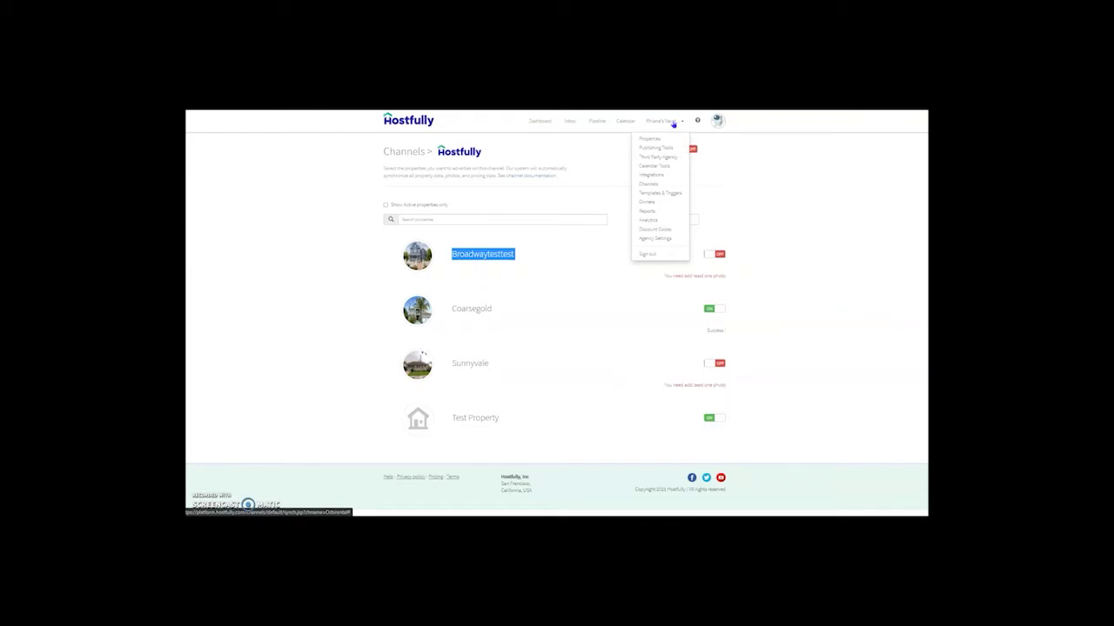
Go to the Search Widget page under Publishing Tools and make the search button red
{"action": "left_click", "coordinate": [656, 147]}
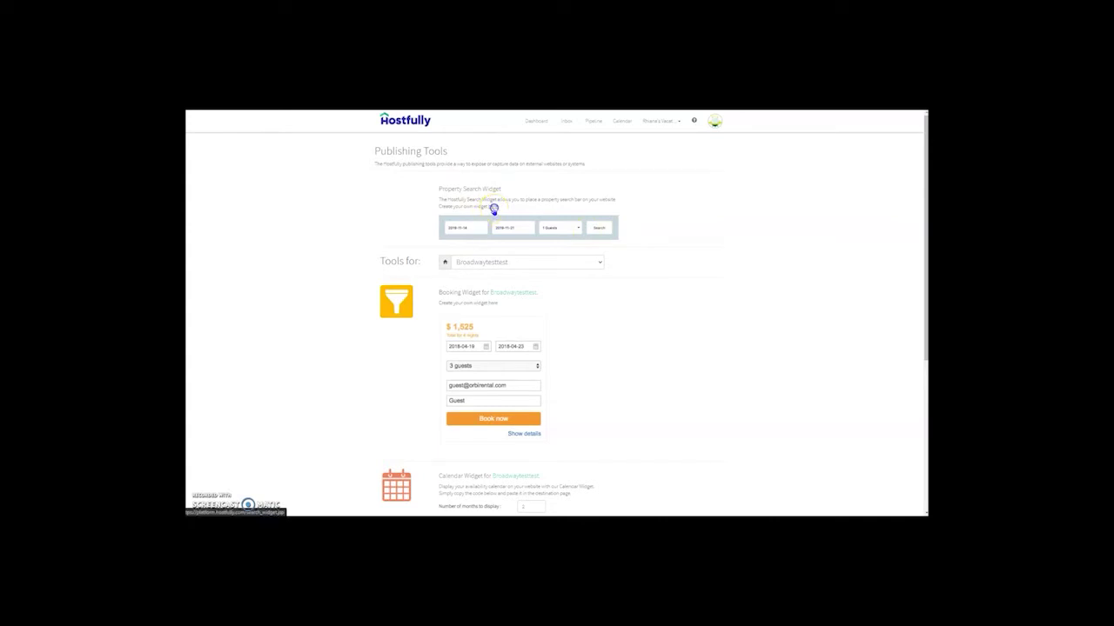
{"action": "left_click", "coordinate": [493, 209]}
{"action": "scroll", "coordinate": [493, 211], "scroll_direction": "down", "scroll_amount": 2}
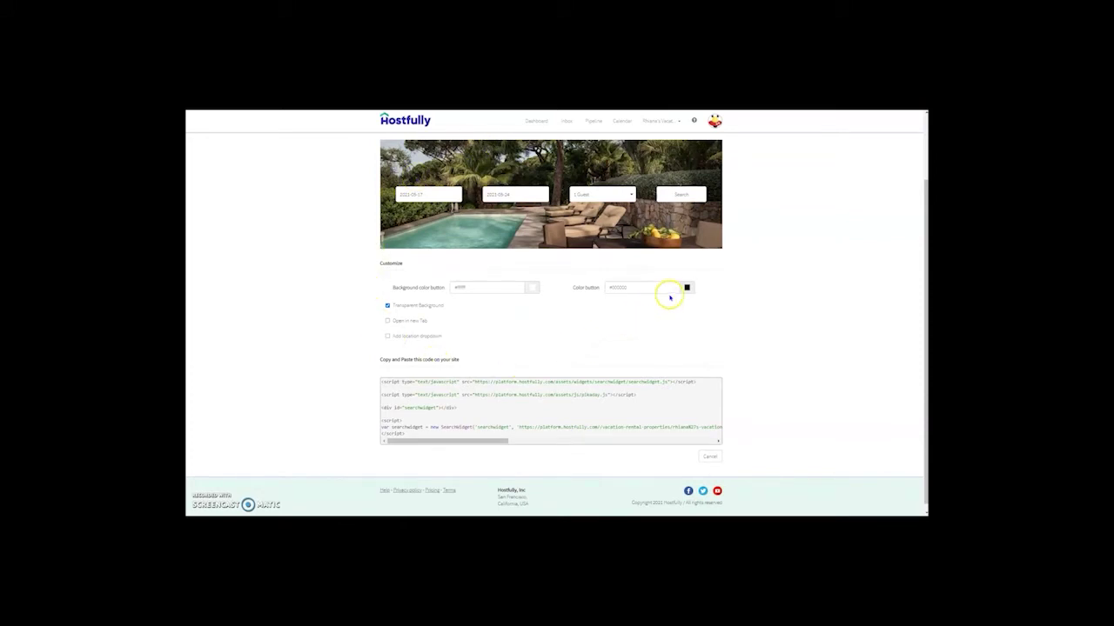
{"action": "left_click", "coordinate": [686, 287]}
{"action": "left_click", "coordinate": [674, 305]}
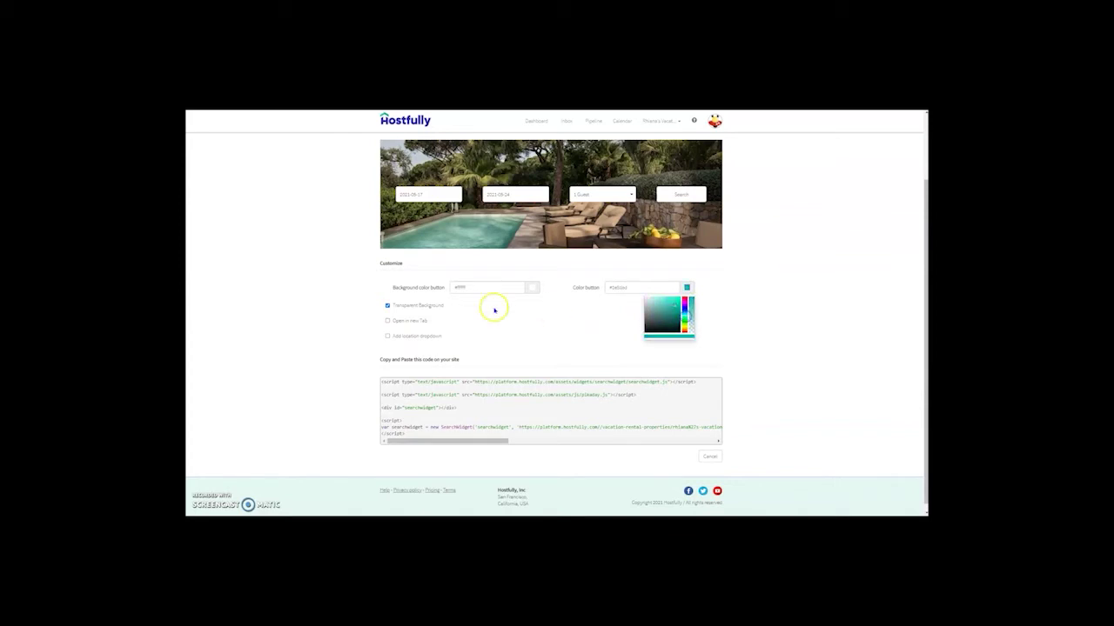
{"action": "left_click", "coordinate": [492, 287]}
Give the search widget a dark red background with new-tab results, and select its embed code
{"action": "left_click", "coordinate": [503, 313]}
{"action": "left_click_drag", "start_coordinate": [503, 313], "coordinate": [499, 303]}
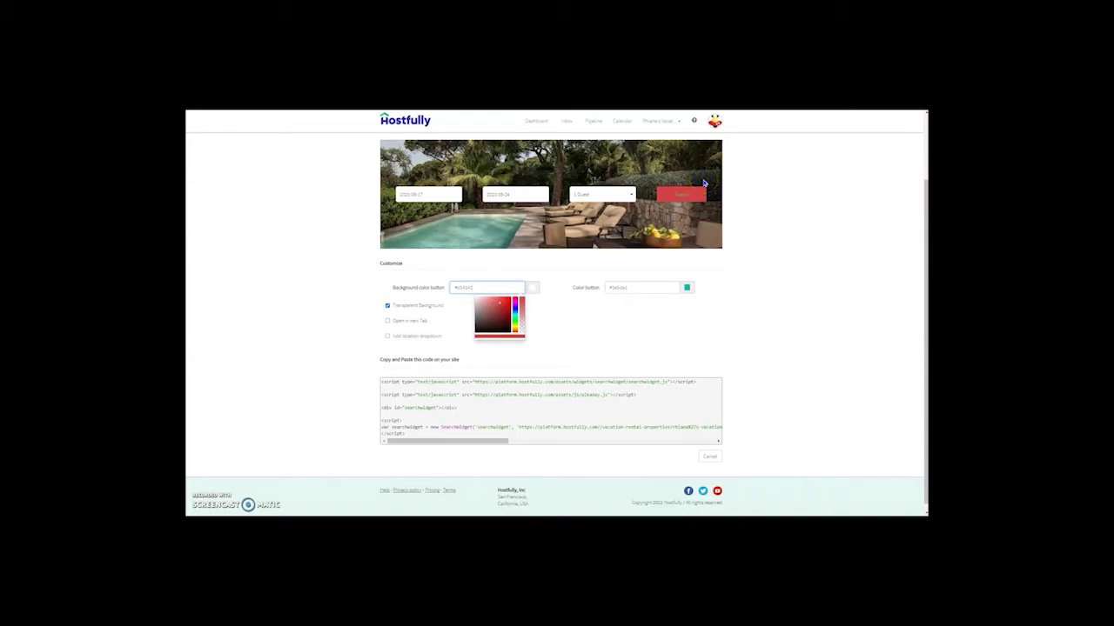
{"action": "left_click", "coordinate": [388, 321]}
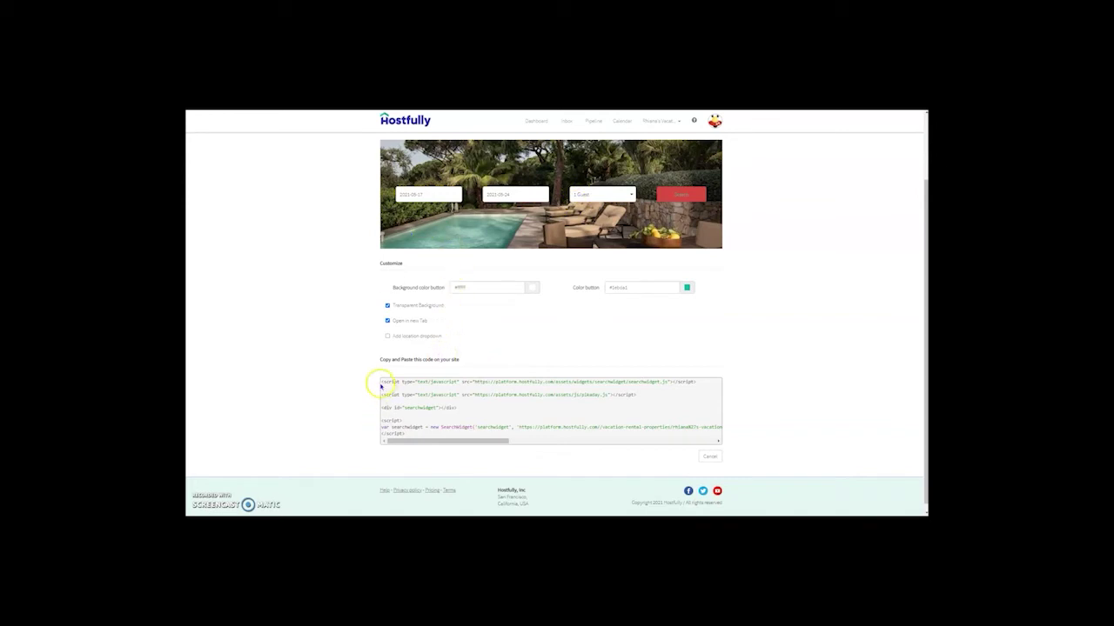
{"action": "left_click_drag", "start_coordinate": [380, 384], "coordinate": [442, 435]}
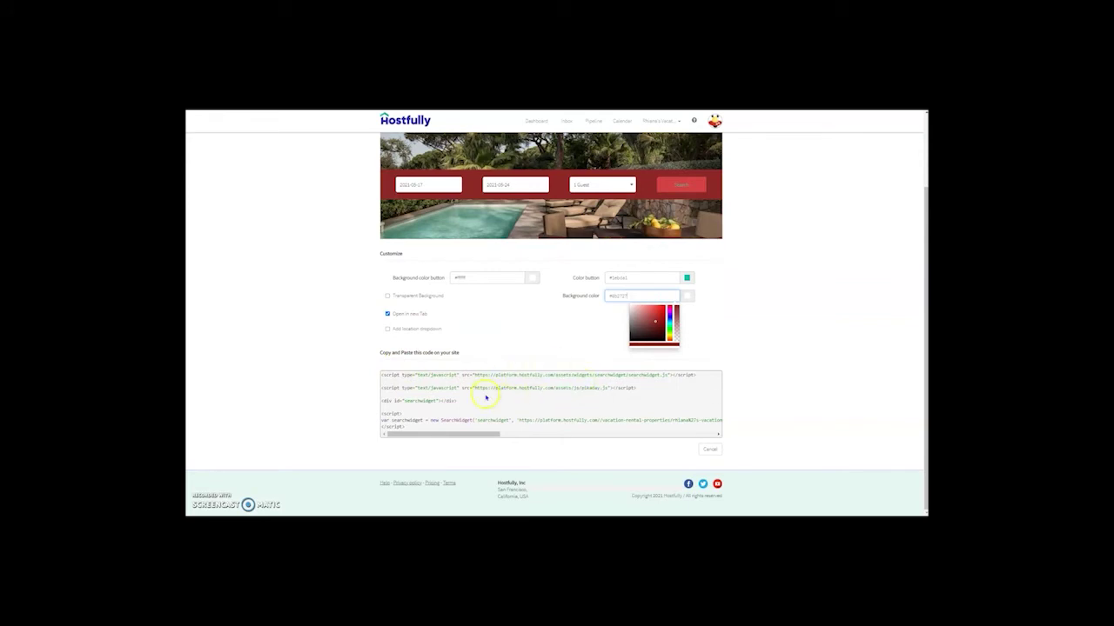
{"action": "scroll", "coordinate": [566, 326], "scroll_direction": "up", "scroll_amount": 1}
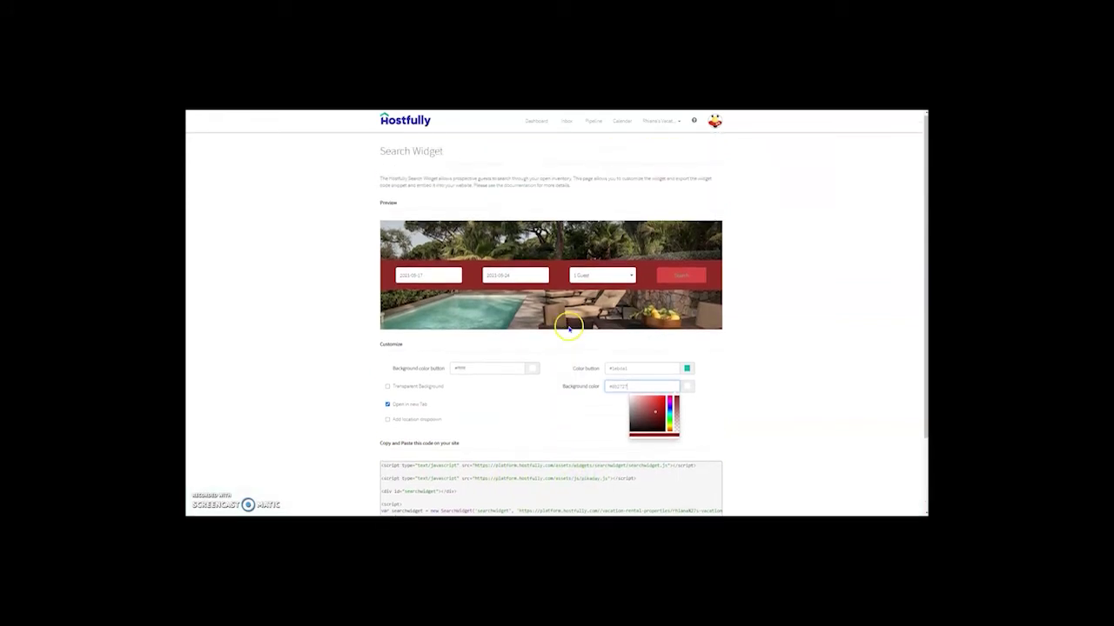
Return to Publishing Tools and open the Coarsegold booking widget settings
{"action": "right_click", "coordinate": [280, 184]}
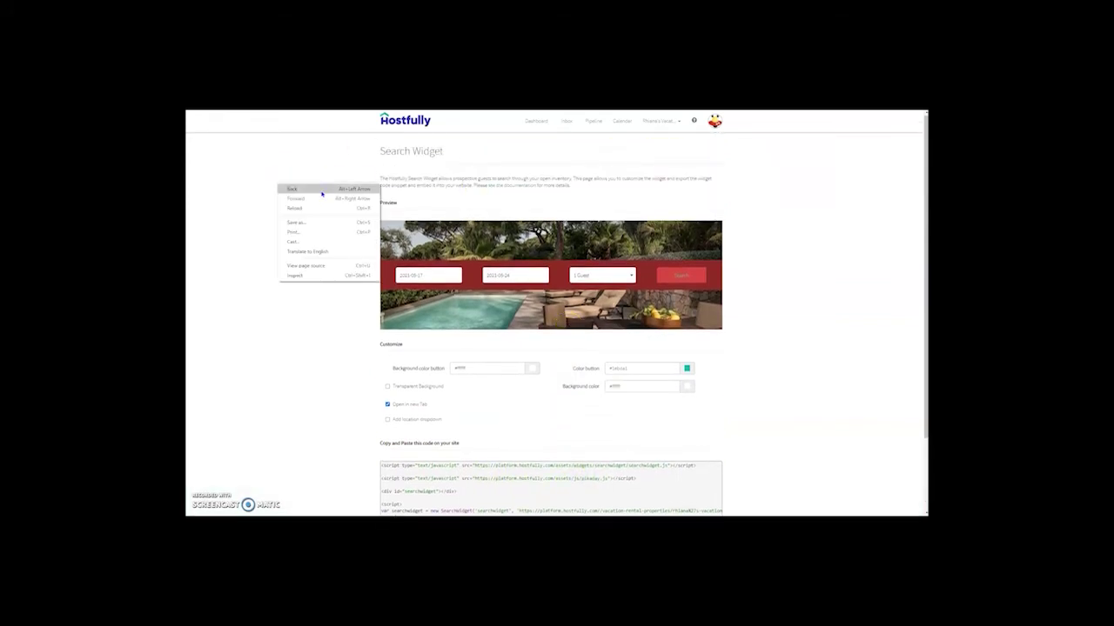
{"action": "left_click", "coordinate": [321, 190]}
{"action": "scroll", "coordinate": [317, 200], "scroll_direction": "down", "scroll_amount": 1}
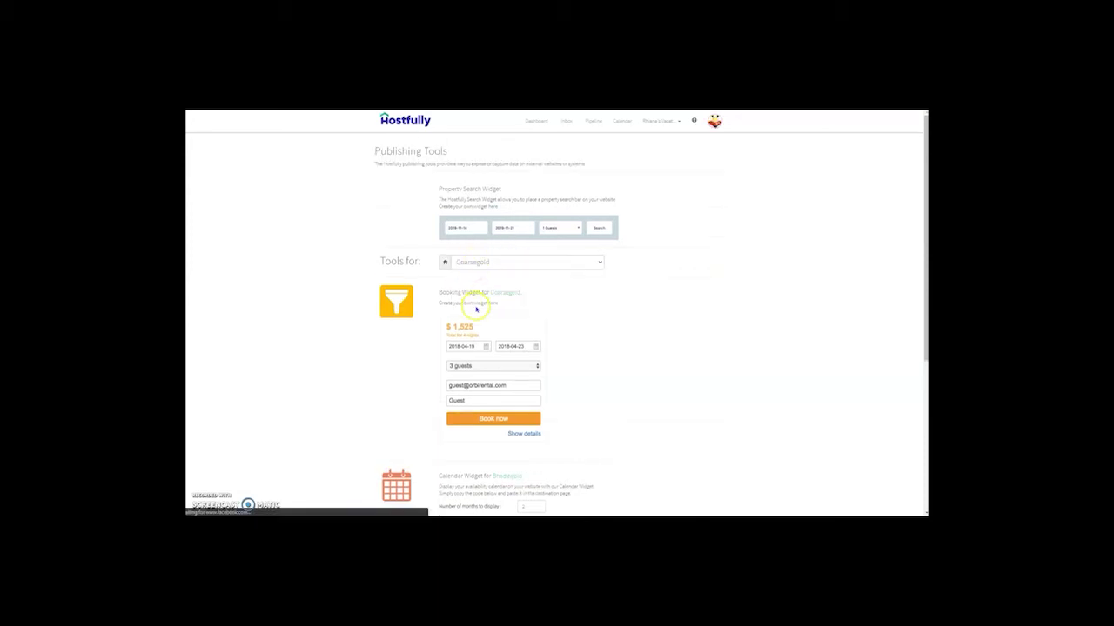
{"action": "left_click", "coordinate": [490, 304]}
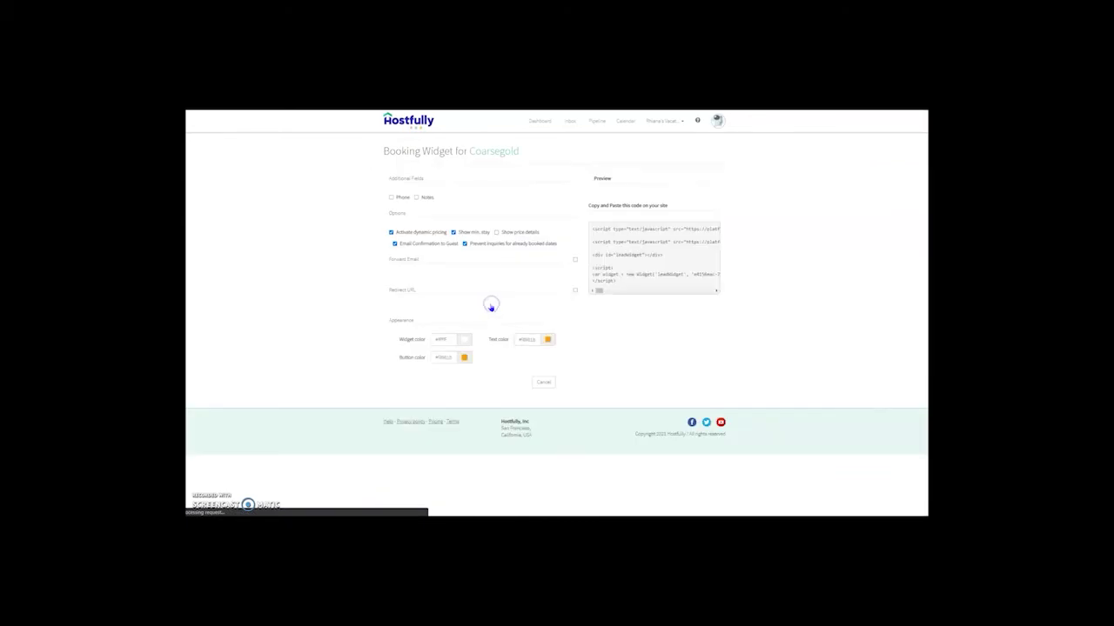
Make the Get a Quote button blue and select the booking widget embed code
{"action": "left_click", "coordinate": [548, 340]}
{"action": "left_click", "coordinate": [464, 358]}
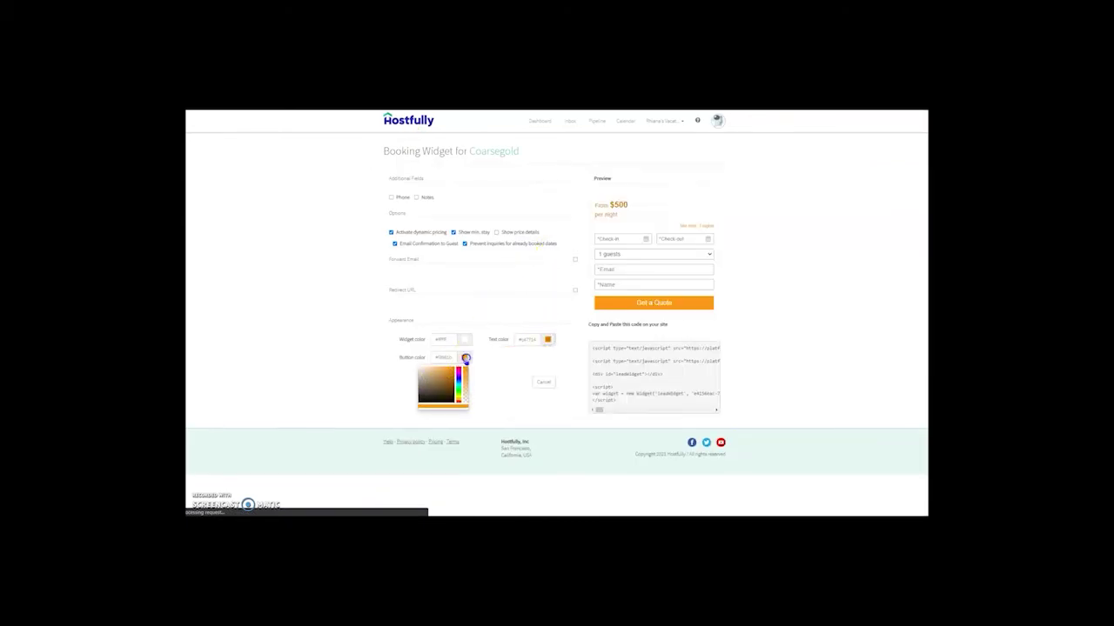
{"action": "left_click", "coordinate": [458, 378]}
{"action": "left_click", "coordinate": [507, 374]}
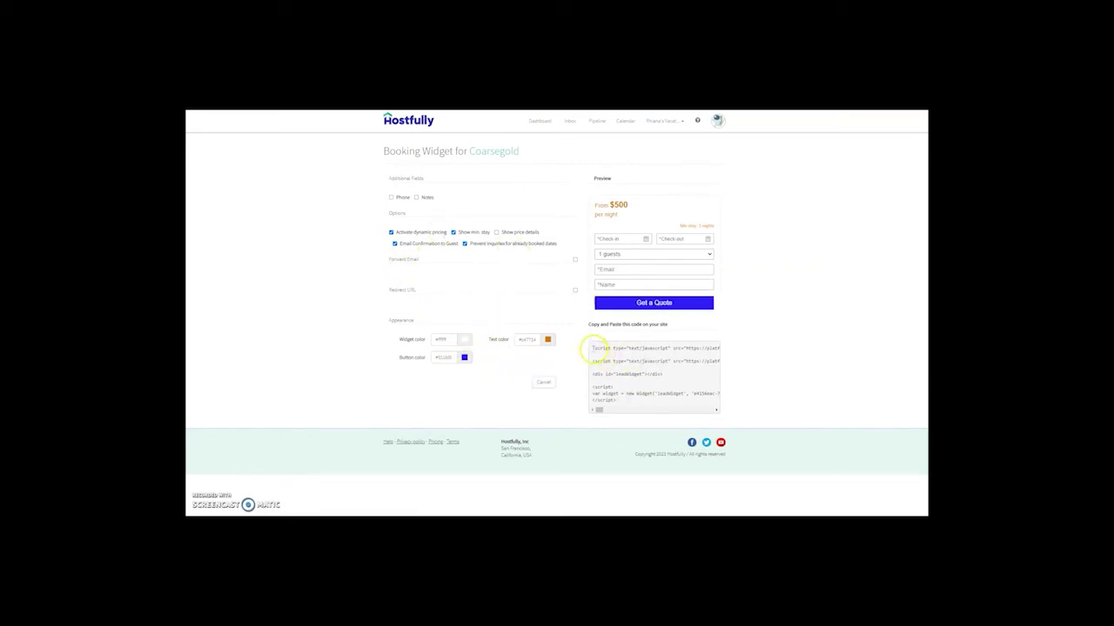
{"action": "left_click_drag", "start_coordinate": [591, 348], "coordinate": [631, 403]}
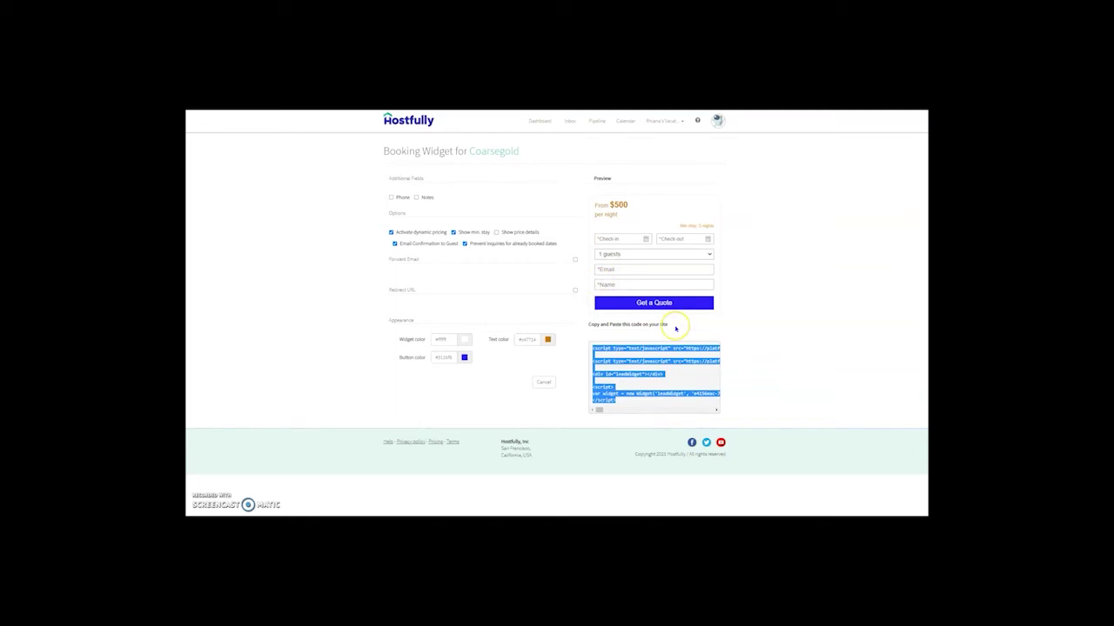
{"action": "left_click", "coordinate": [209, 131]}
Back in Publishing Tools, select the Coarsegold calendar widget's embed code
{"action": "right_click", "coordinate": [209, 131]}
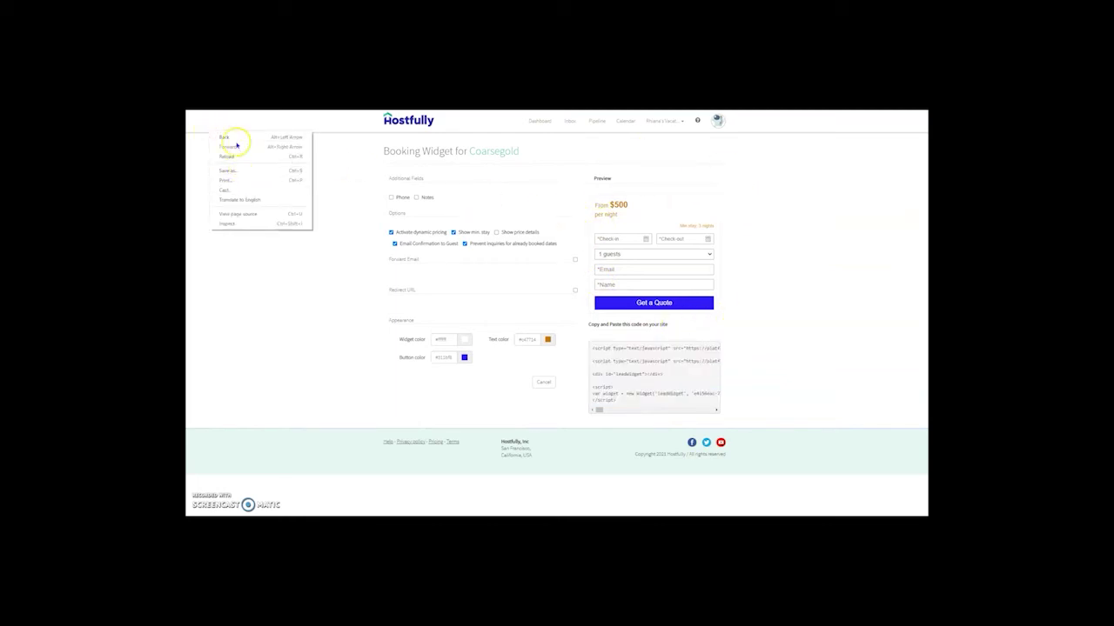
{"action": "left_click", "coordinate": [235, 140]}
{"action": "scroll", "coordinate": [455, 308], "scroll_direction": "down", "scroll_amount": 2}
{"action": "scroll", "coordinate": [438, 286], "scroll_direction": "down", "scroll_amount": 2}
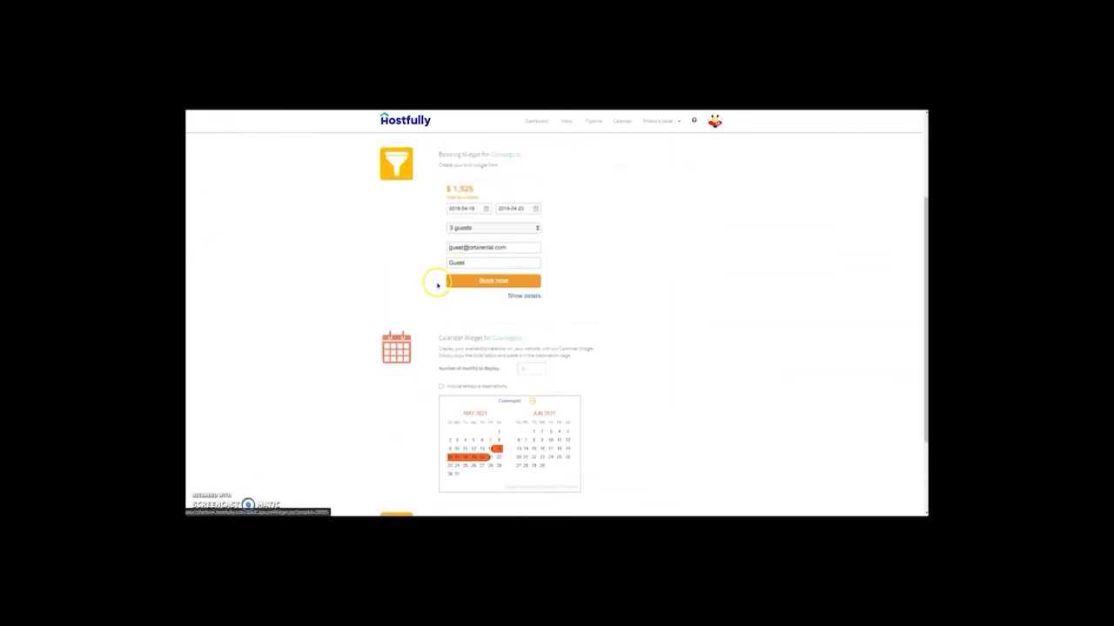
{"action": "scroll", "coordinate": [345, 383], "scroll_direction": "down", "scroll_amount": 2}
{"action": "mouse_move", "coordinate": [509, 383]}
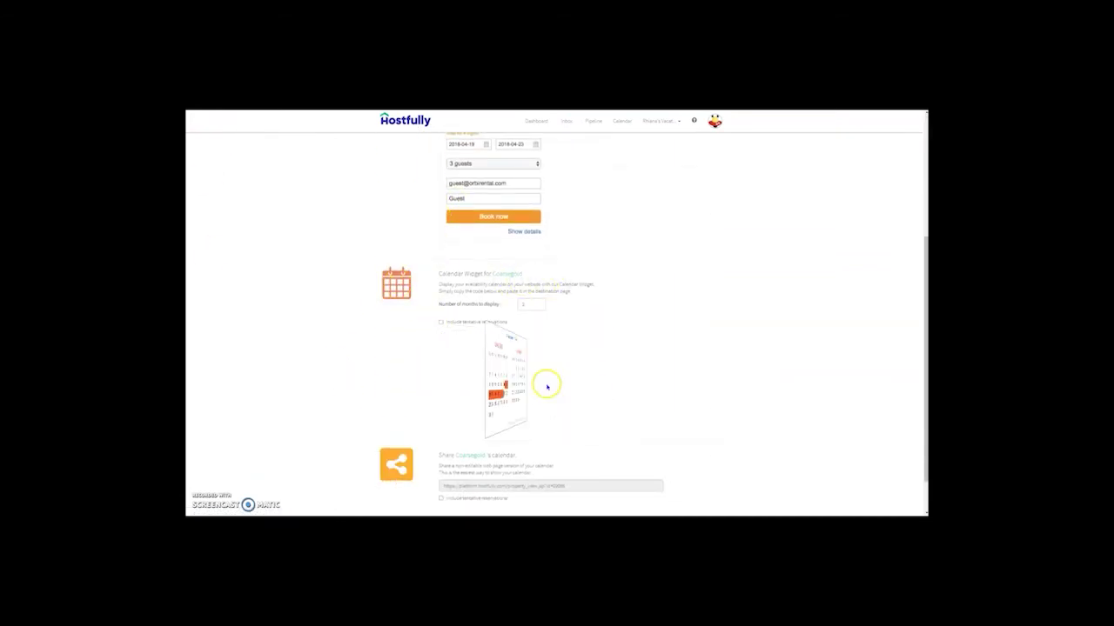
{"action": "left_click_drag", "start_coordinate": [470, 416], "coordinate": [429, 335]}
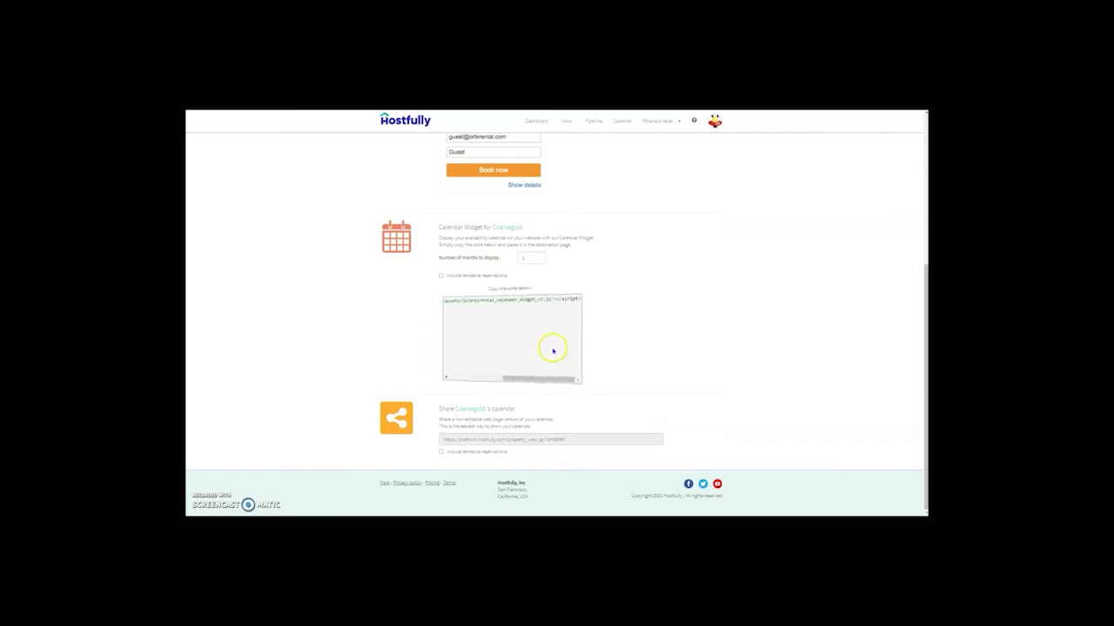
{"action": "scroll", "coordinate": [635, 331], "scroll_direction": "up", "scroll_amount": 5}
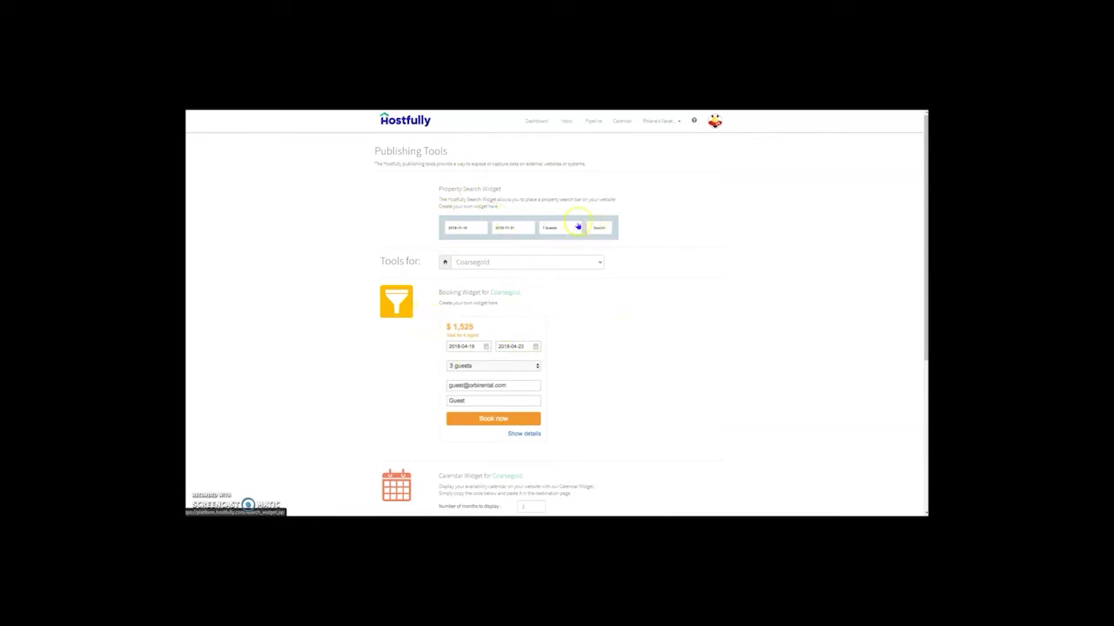
{"action": "left_click", "coordinate": [670, 122]}
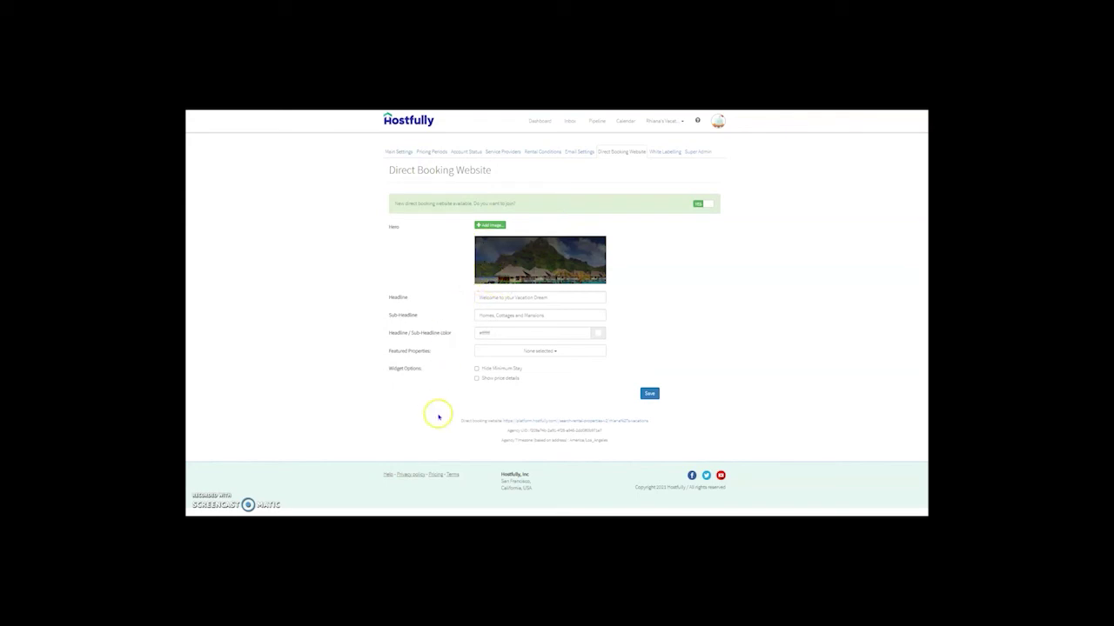
Select the direct booking website URL and open the live site
{"action": "left_click_drag", "start_coordinate": [463, 421], "coordinate": [646, 416]}
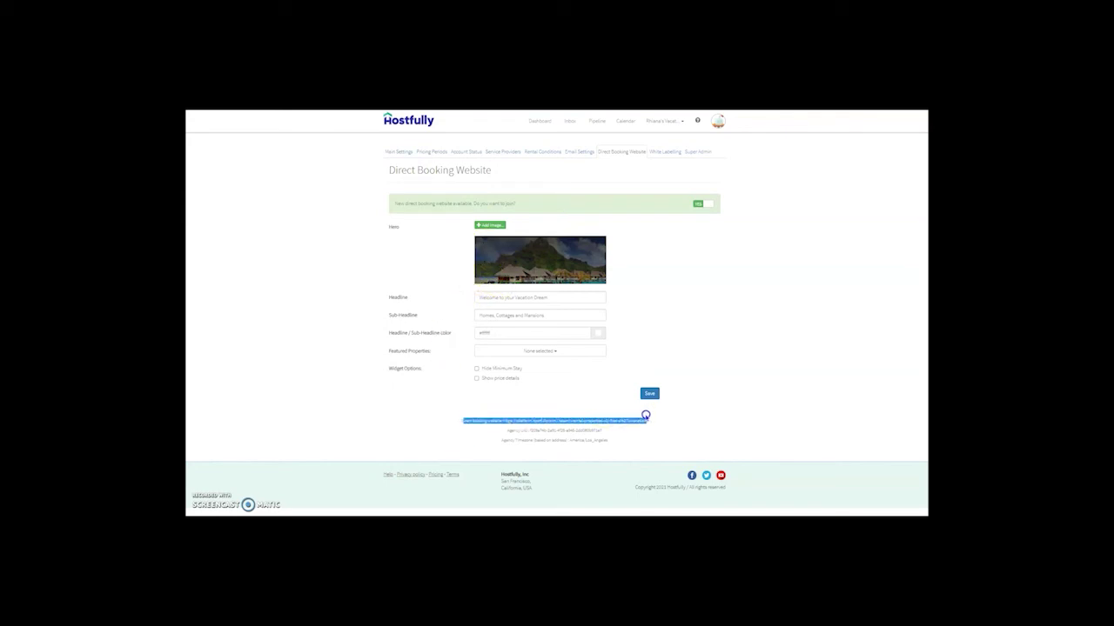
{"action": "left_click", "coordinate": [587, 421]}
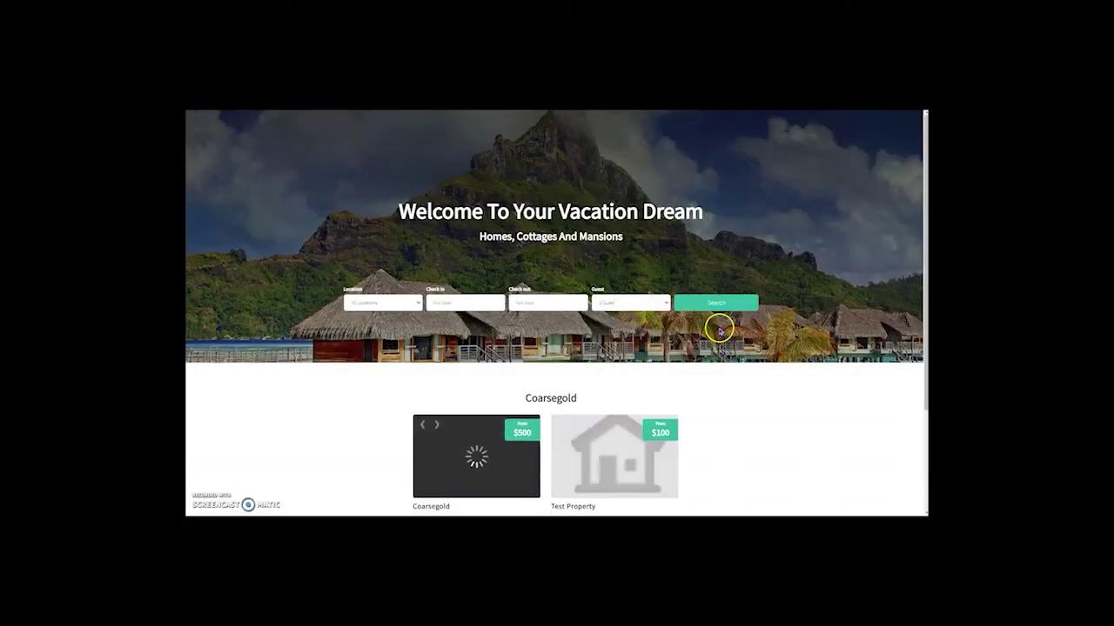
Preview the live booking site and its welcome headline
{"action": "scroll", "coordinate": [555, 337], "scroll_direction": "down", "scroll_amount": 1}
{"action": "scroll", "coordinate": [610, 397], "scroll_direction": "up", "scroll_amount": 1}
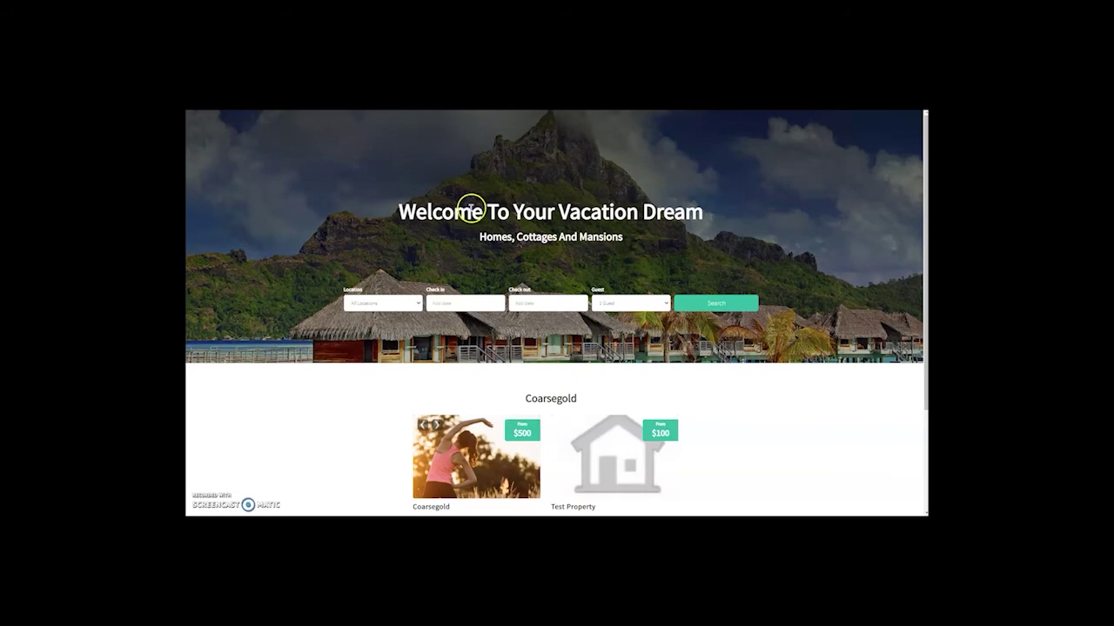
{"action": "left_click_drag", "start_coordinate": [432, 211], "coordinate": [715, 211]}
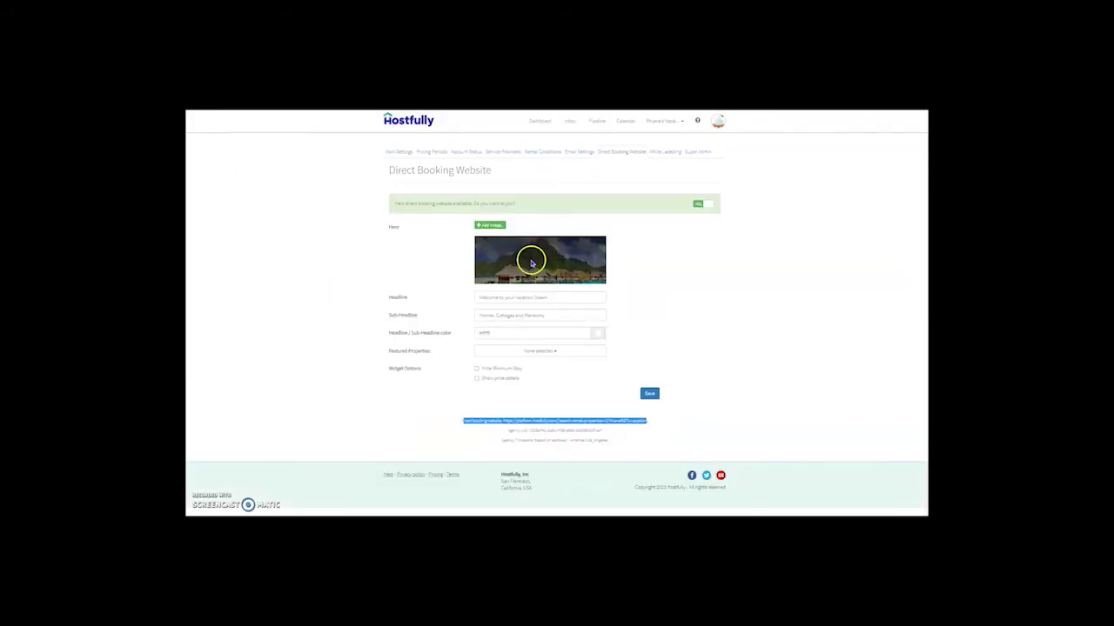
Mark all properties as featured on the direct booking website
{"action": "left_click_drag", "start_coordinate": [534, 315], "coordinate": [464, 316]}
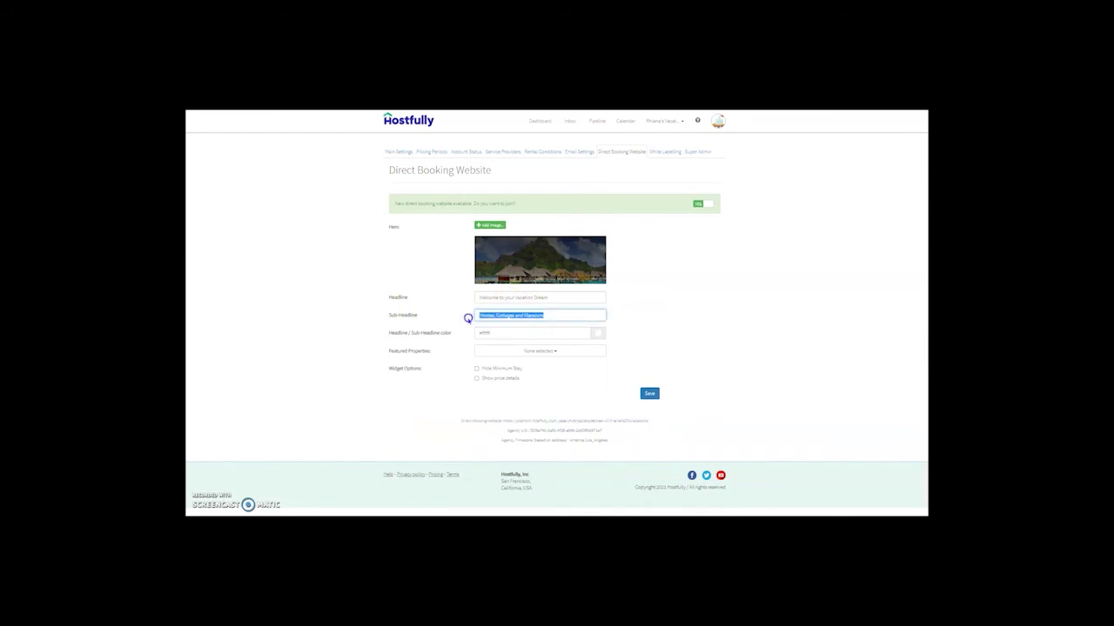
{"action": "left_click", "coordinate": [548, 352]}
{"action": "left_click", "coordinate": [489, 363]}
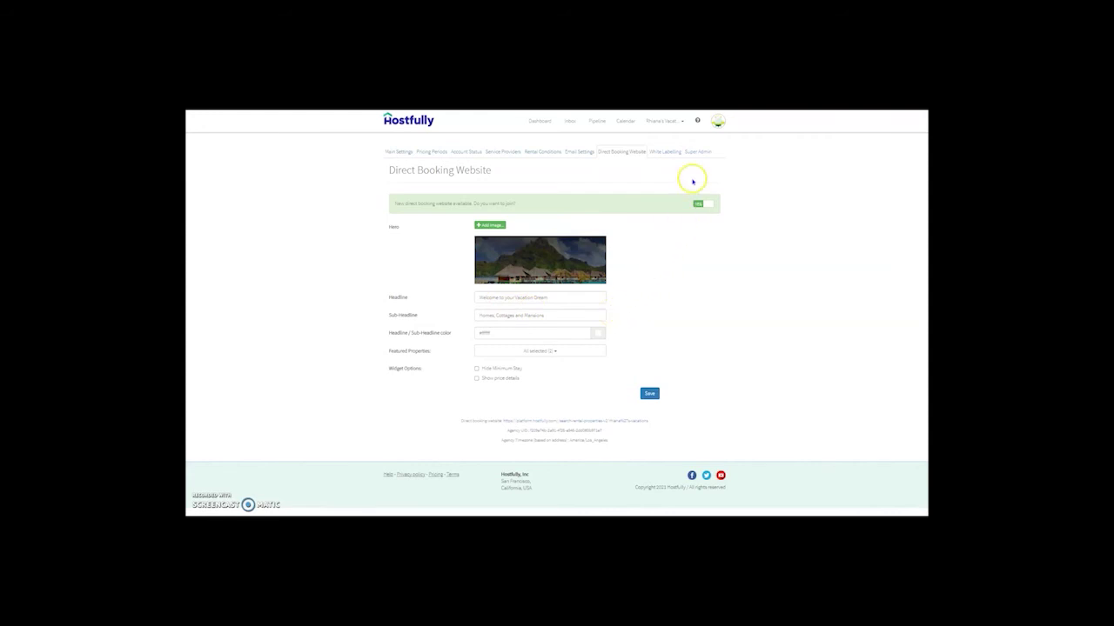
{"action": "left_click", "coordinate": [657, 150]}
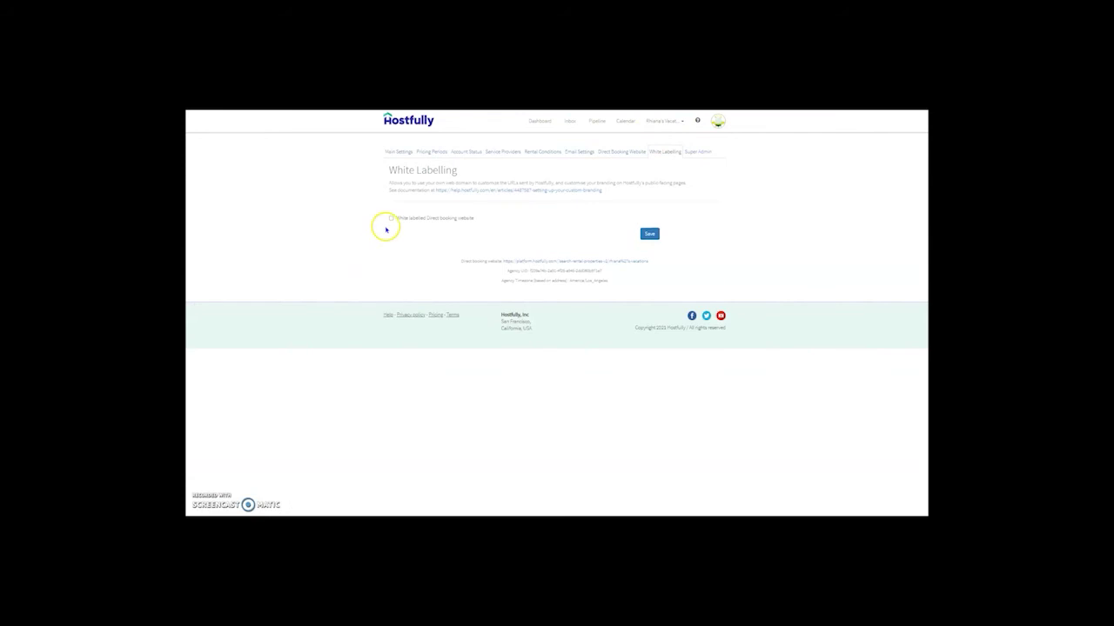
Tick 'White labelled Direct booking website' and review the Google Analytics and META HTML fields
{"action": "left_click", "coordinate": [388, 219]}
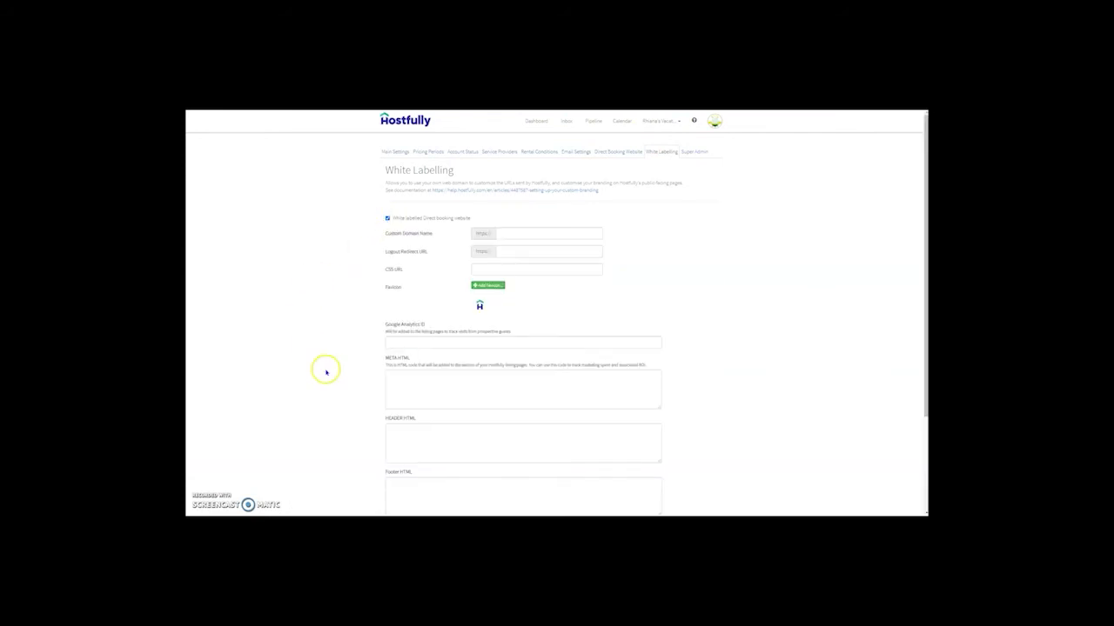
{"action": "scroll", "coordinate": [544, 407], "scroll_direction": "down", "scroll_amount": 1}
{"action": "scroll", "coordinate": [516, 396], "scroll_direction": "down", "scroll_amount": 1}
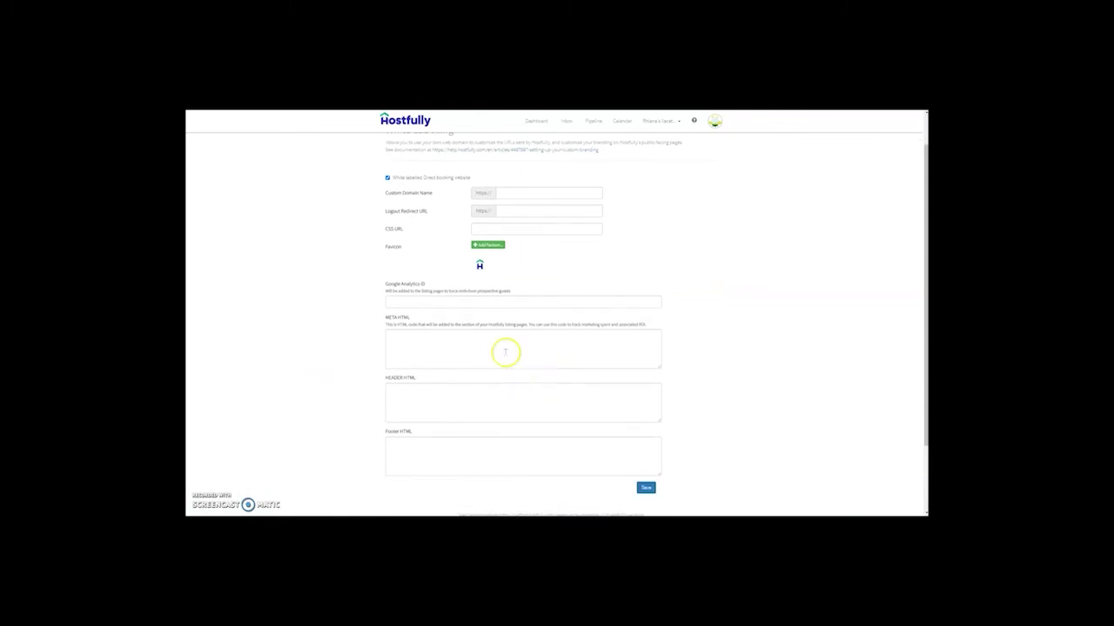
{"action": "left_click", "coordinate": [399, 300]}
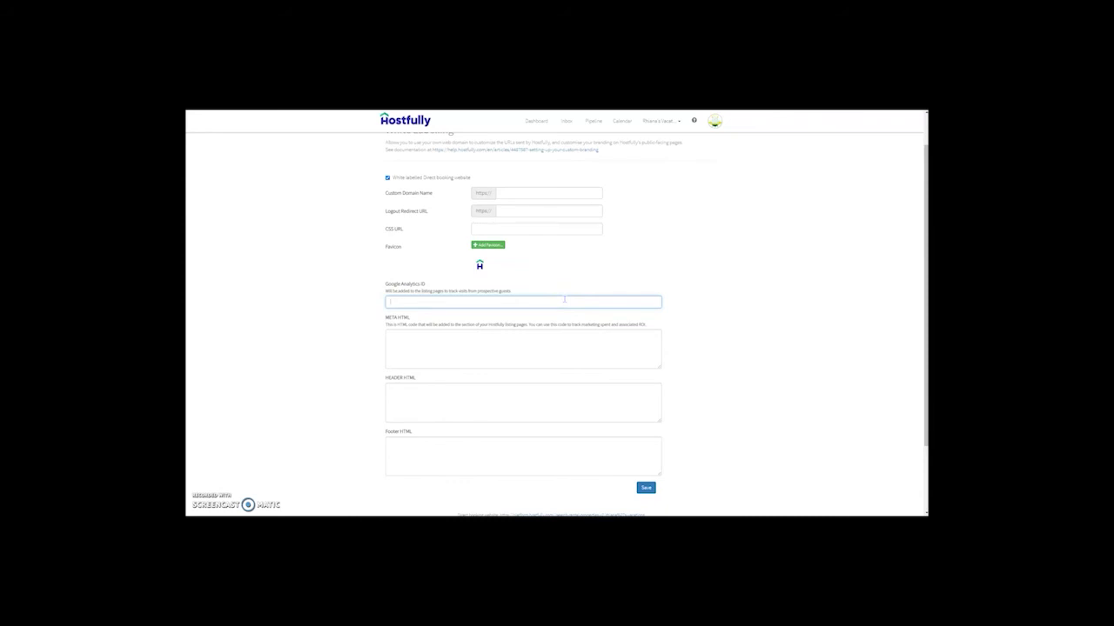
{"action": "scroll", "coordinate": [564, 300], "scroll_direction": "down", "scroll_amount": 2}
{"action": "key", "text": "Tab"}
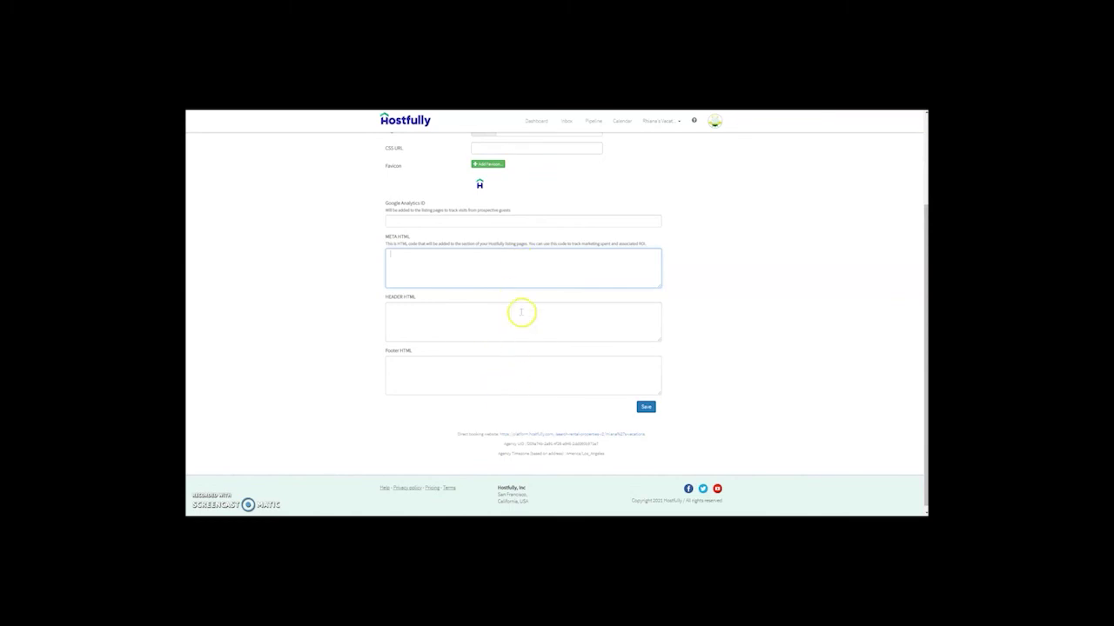
{"action": "scroll", "coordinate": [521, 311], "scroll_direction": "up", "scroll_amount": 1}
{"action": "scroll", "coordinate": [522, 313], "scroll_direction": "up", "scroll_amount": 1}
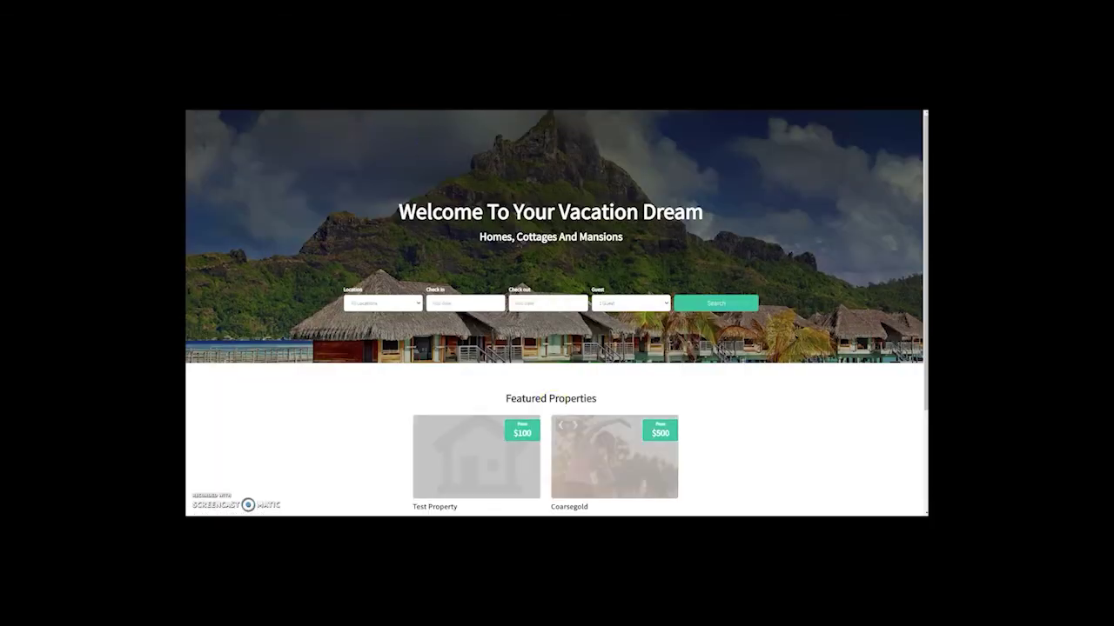
Check the live booking site's web address, then return to Direct Booking Website settings
{"action": "double_click", "coordinate": [351, 117]}
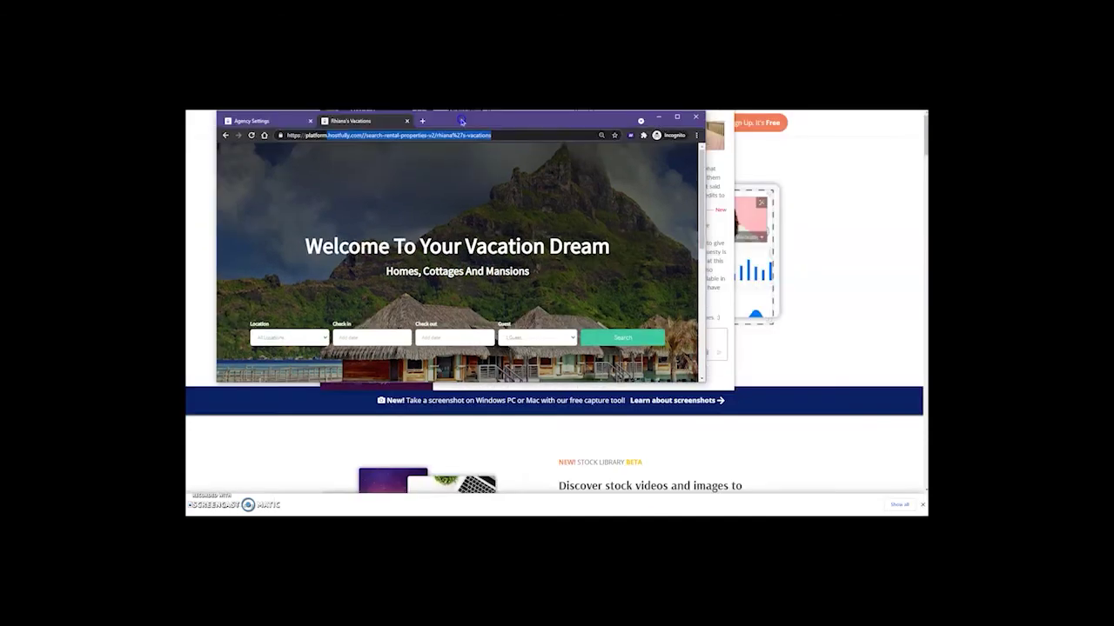
{"action": "left_click_drag", "start_coordinate": [331, 140], "coordinate": [476, 142]}
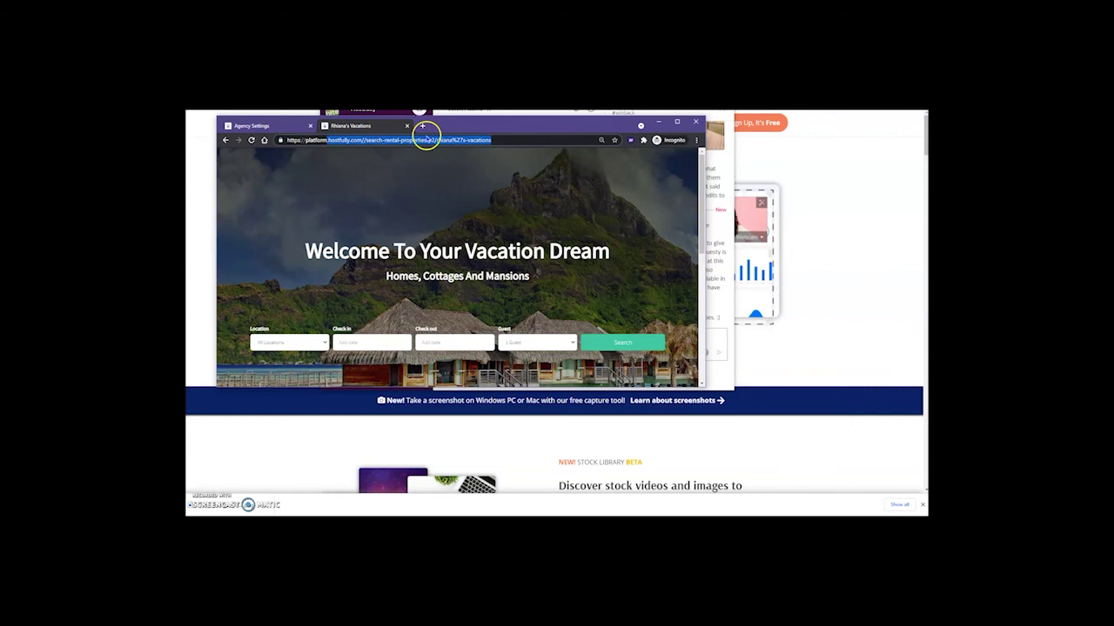
{"action": "left_click", "coordinate": [675, 124]}
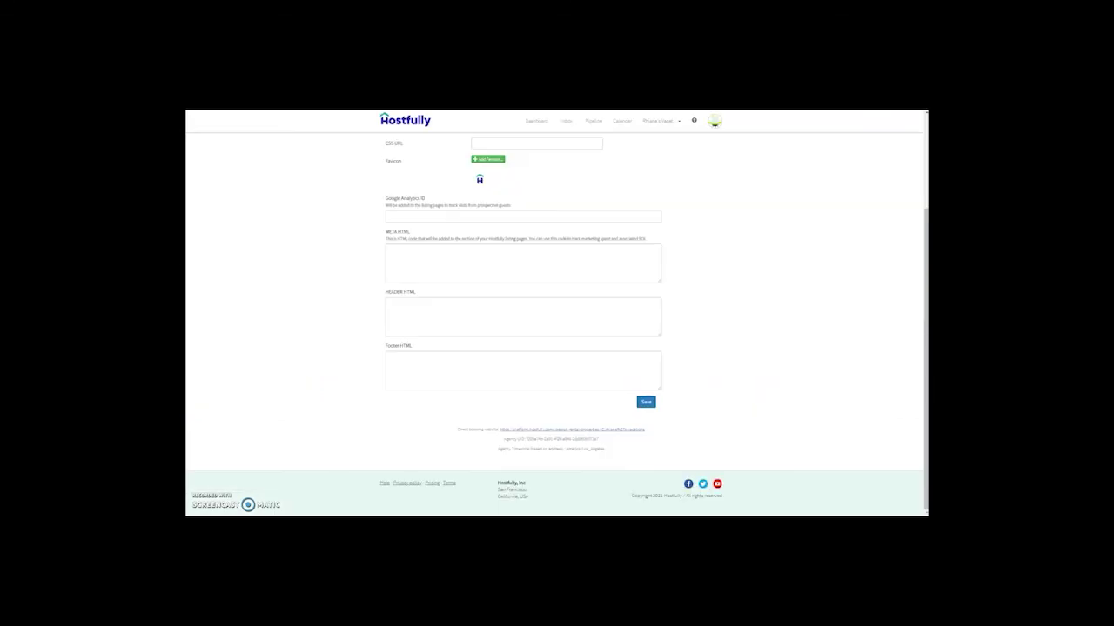
{"action": "left_click", "coordinate": [621, 158]}
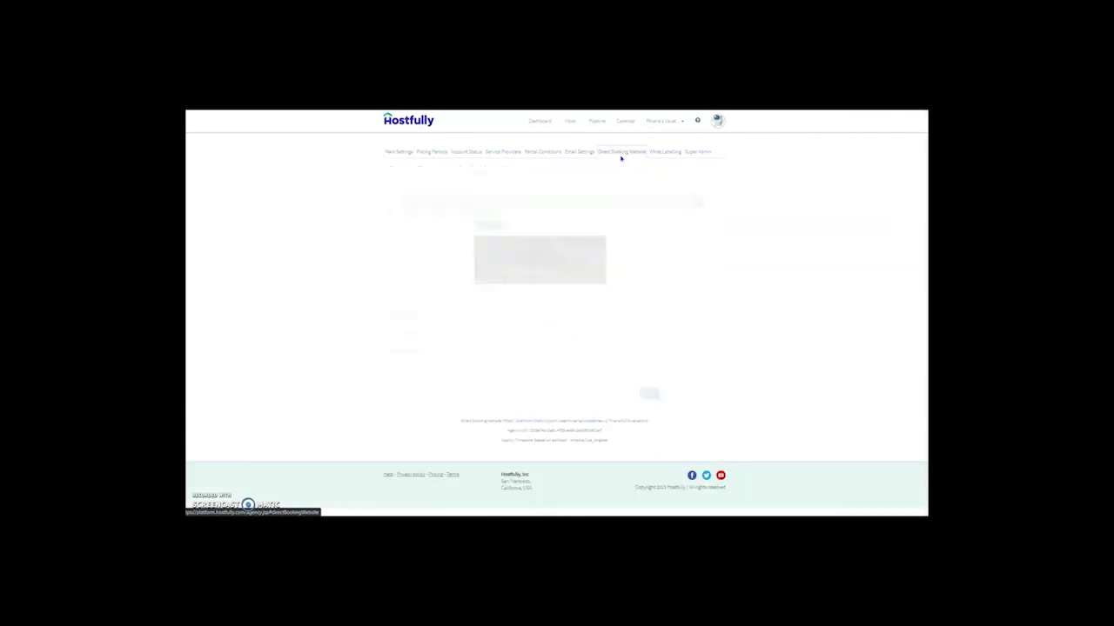